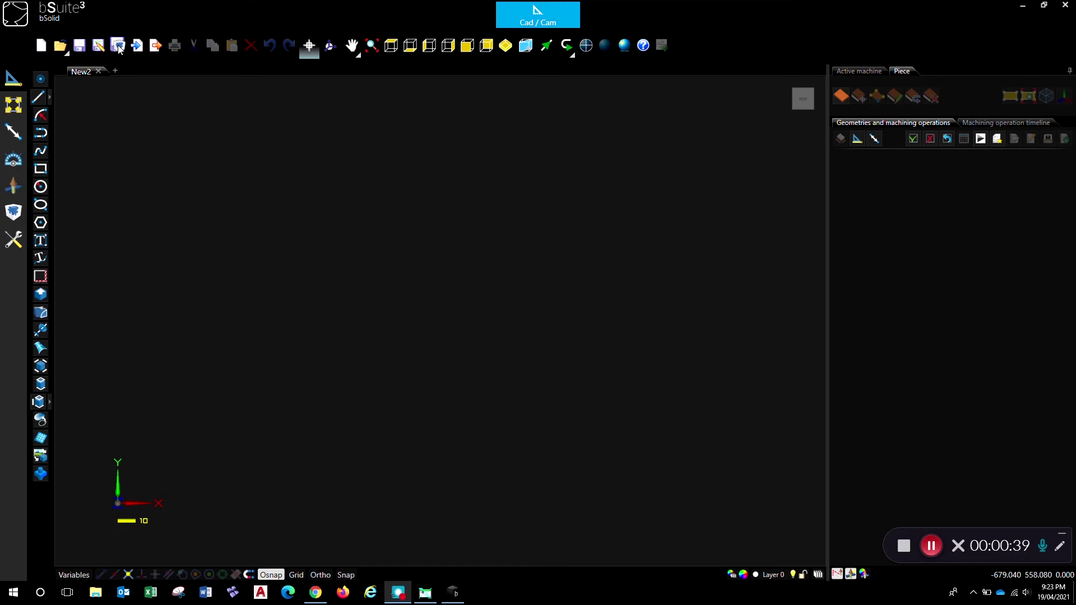
Dismiss the new macro wizard, then import Hoddie.dwg from Documents as the CorpiWires contours.
{"action": "left_click", "coordinate": [117, 47]}
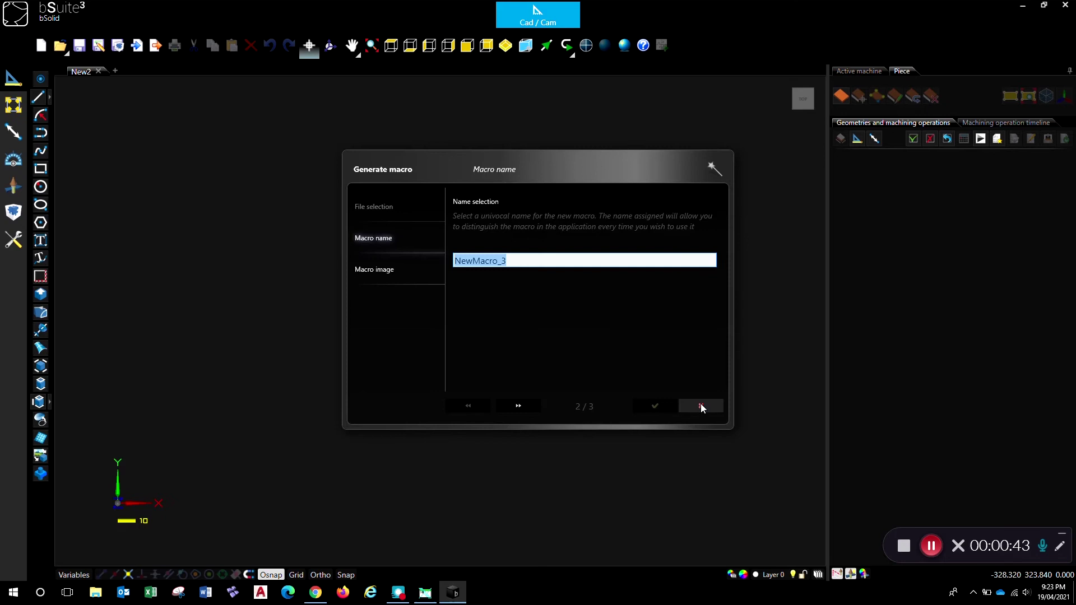
{"action": "left_click", "coordinate": [700, 405]}
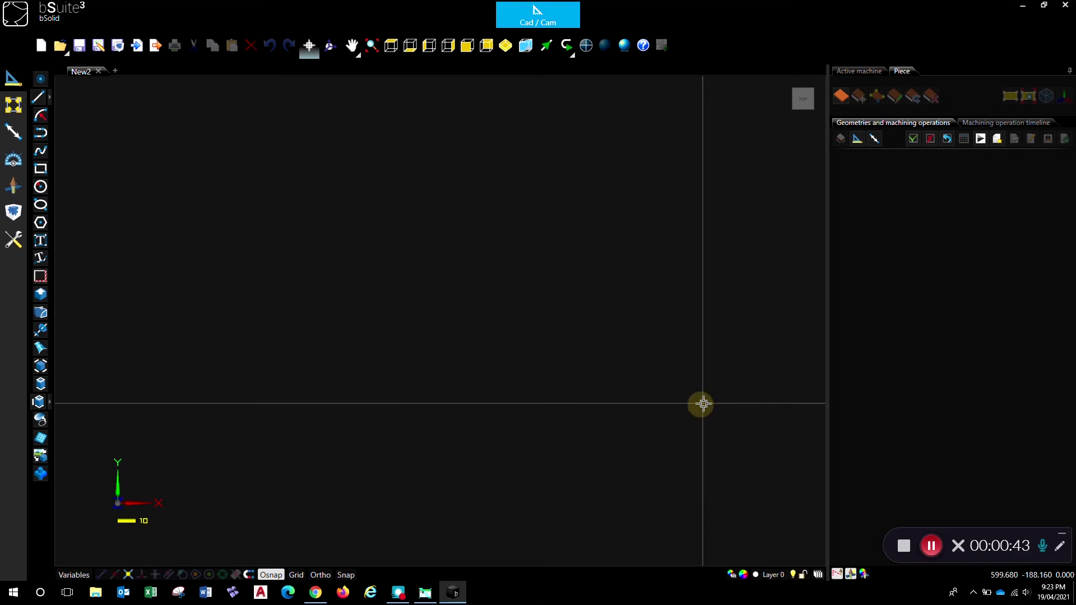
{"action": "left_click", "coordinate": [136, 47]}
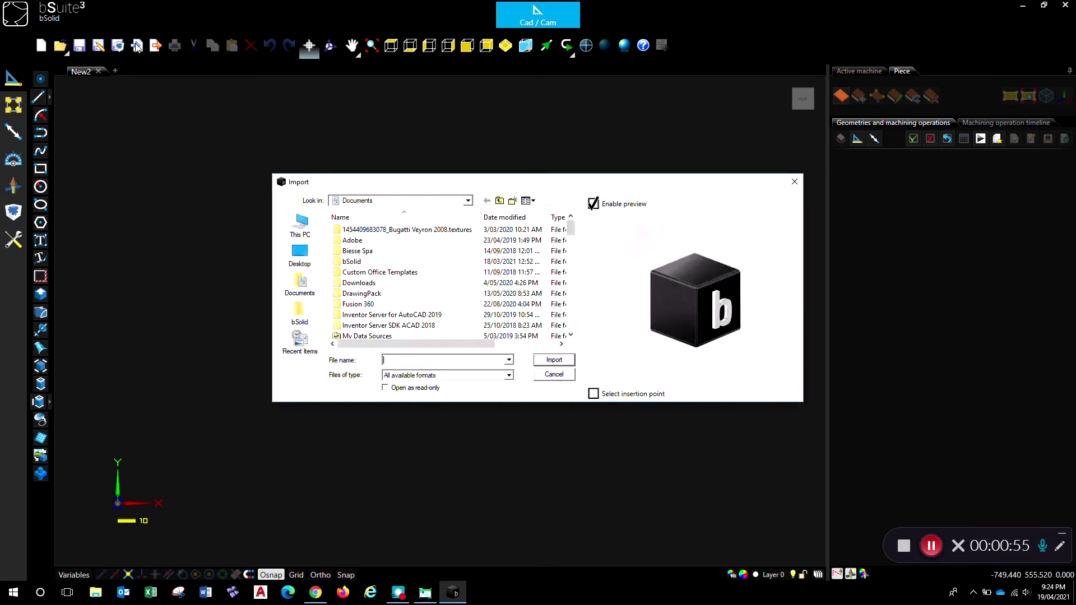
{"action": "scroll", "coordinate": [409, 249], "scroll_direction": "down", "scroll_amount": 10}
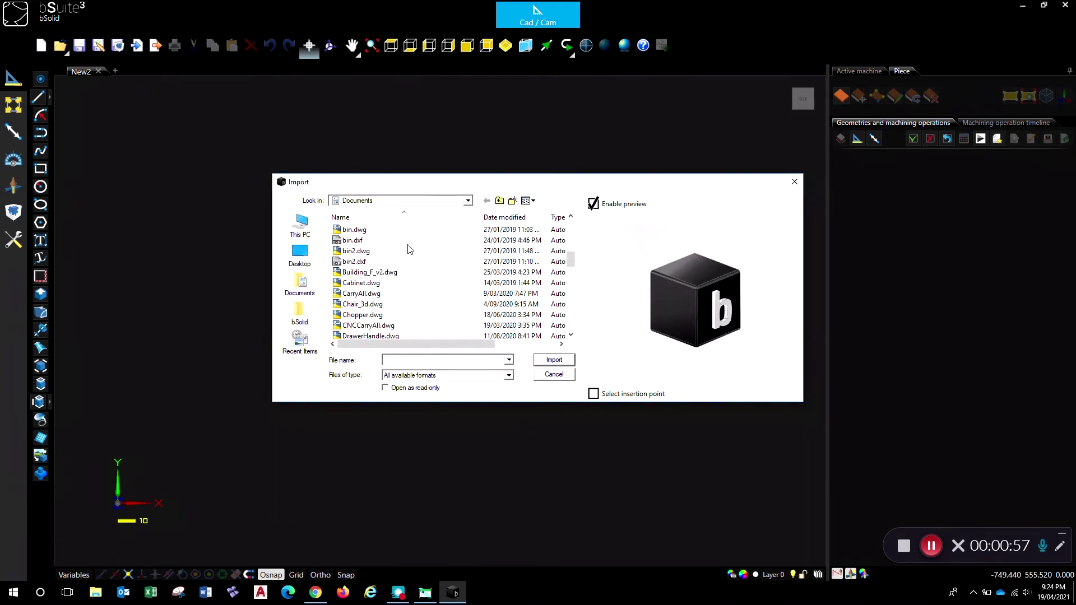
{"action": "scroll", "coordinate": [409, 250], "scroll_direction": "down", "scroll_amount": 4}
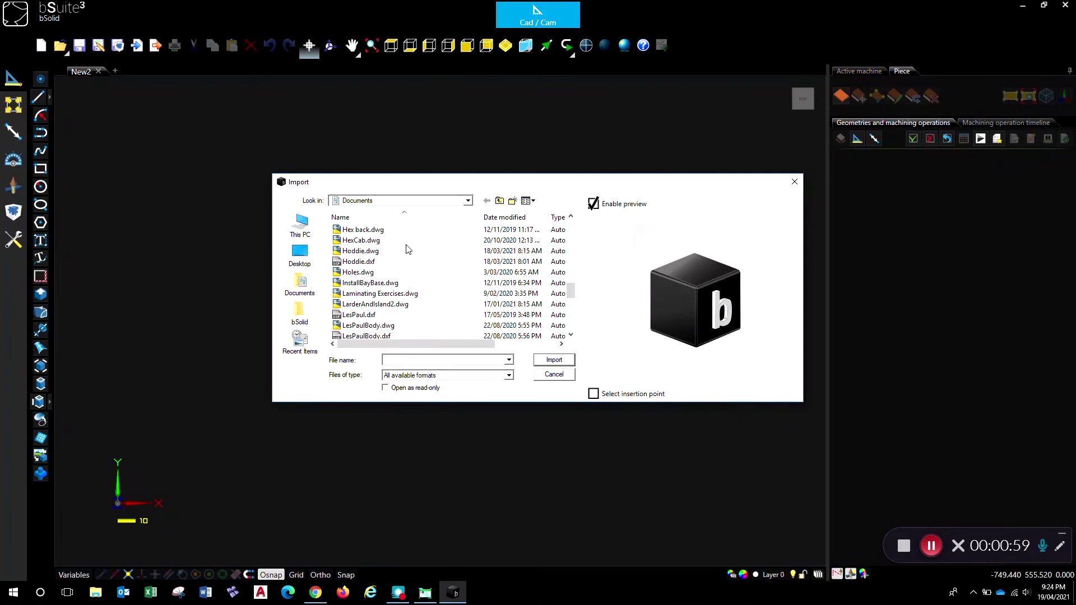
{"action": "left_click", "coordinate": [355, 253]}
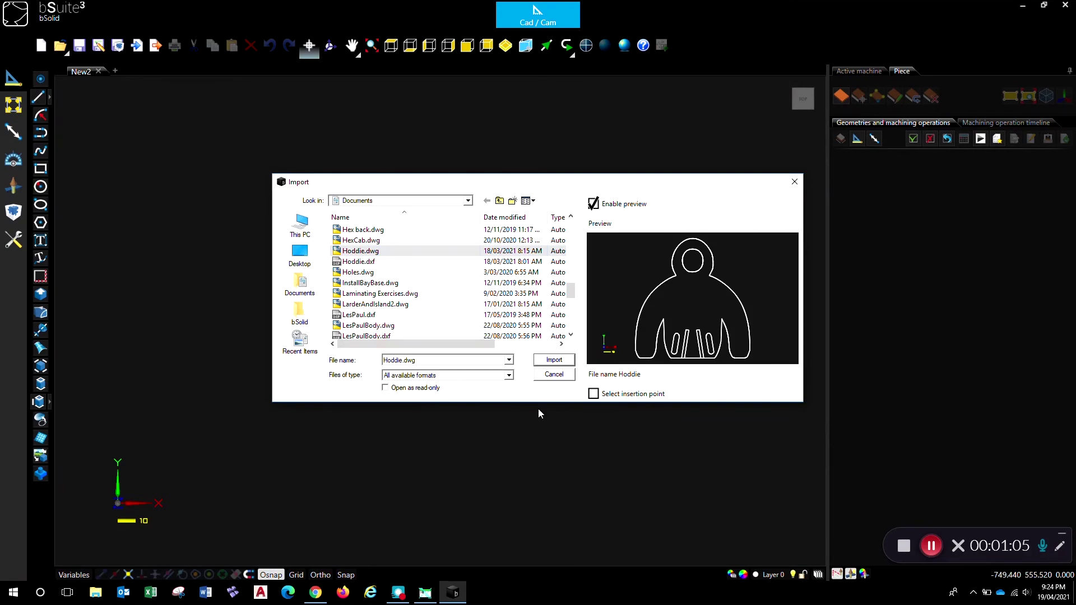
{"action": "left_click", "coordinate": [554, 360]}
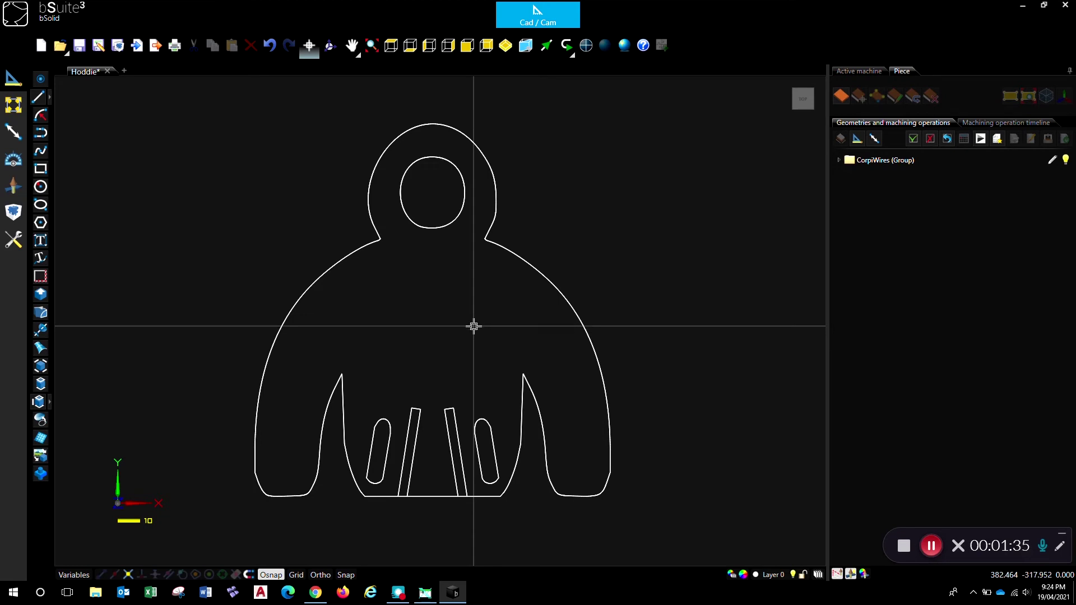
Align all selected hoodie geometry in Z at position 0 mm, applied to all vertices.
{"action": "key", "text": "ctrl+a"}
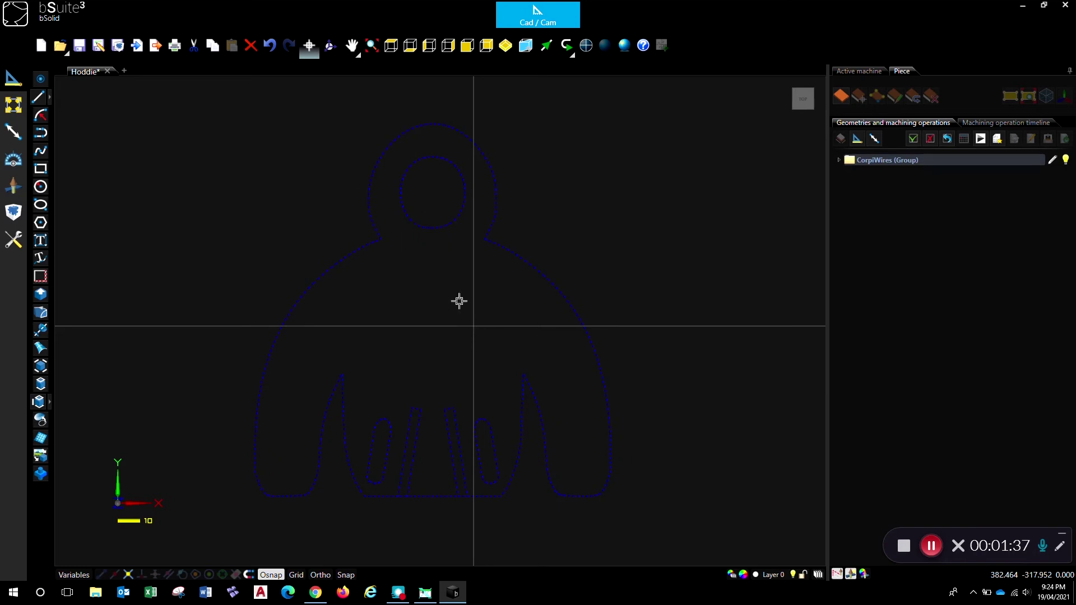
{"action": "left_click", "coordinate": [13, 104]}
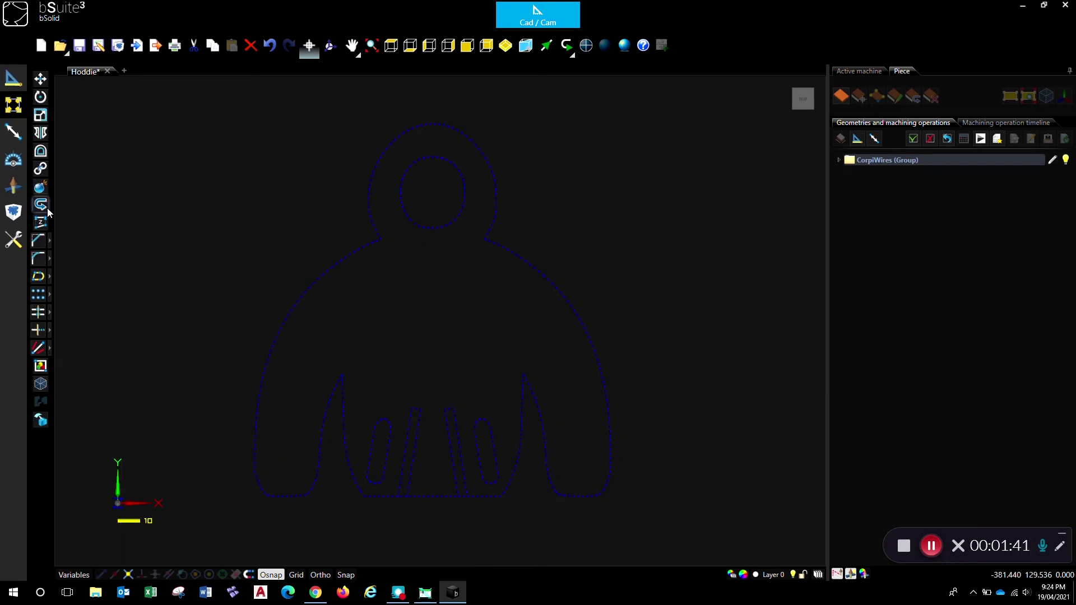
{"action": "left_click", "coordinate": [36, 227]}
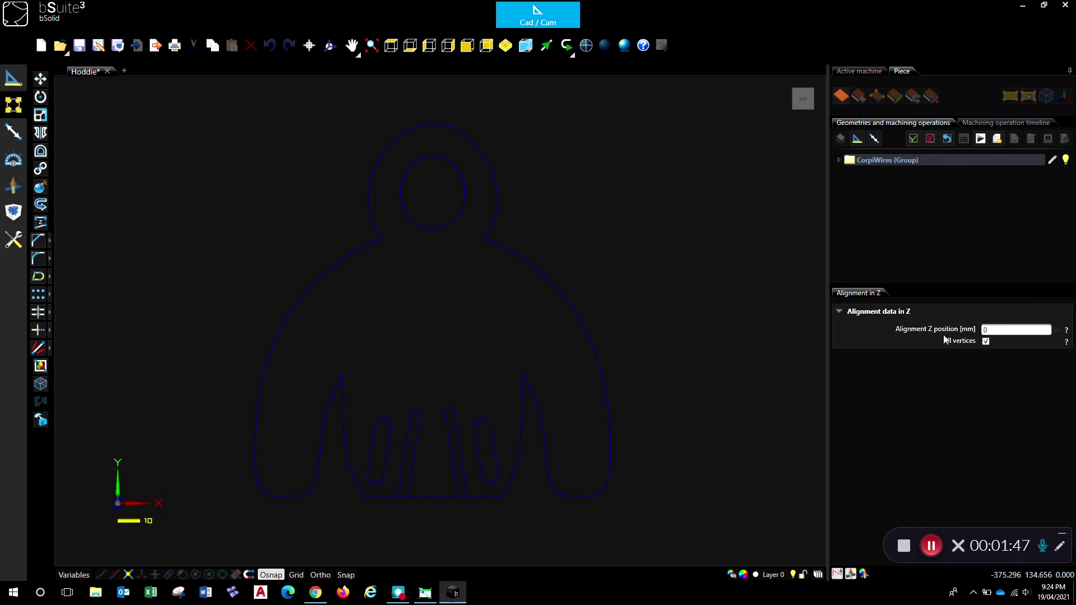
{"action": "left_click", "coordinate": [992, 330]}
{"action": "left_click_drag", "start_coordinate": [1001, 534], "coordinate": [845, 473]}
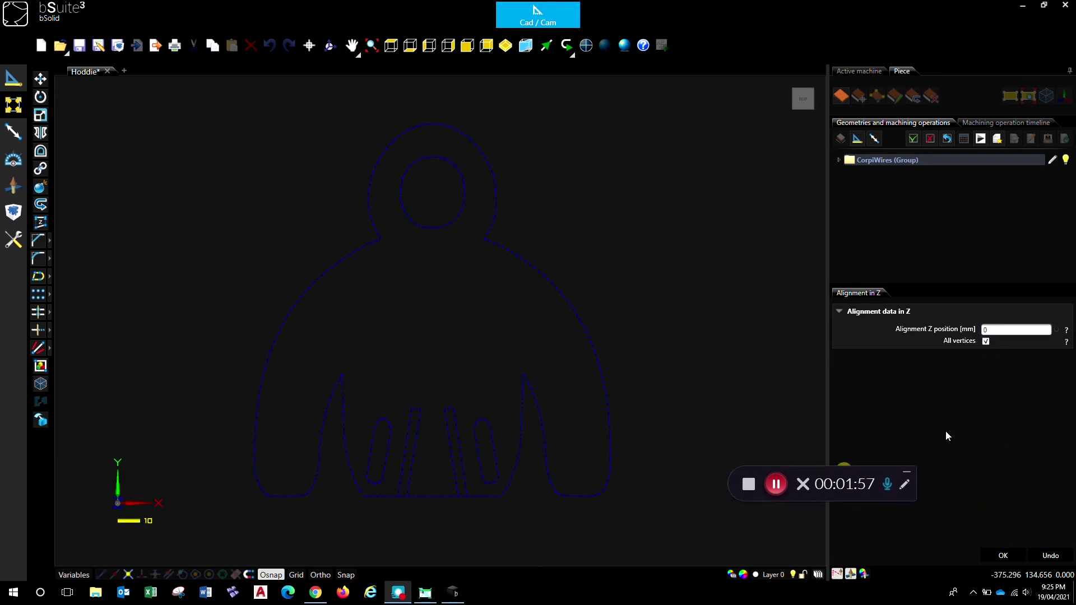
{"action": "left_click", "coordinate": [1006, 555]}
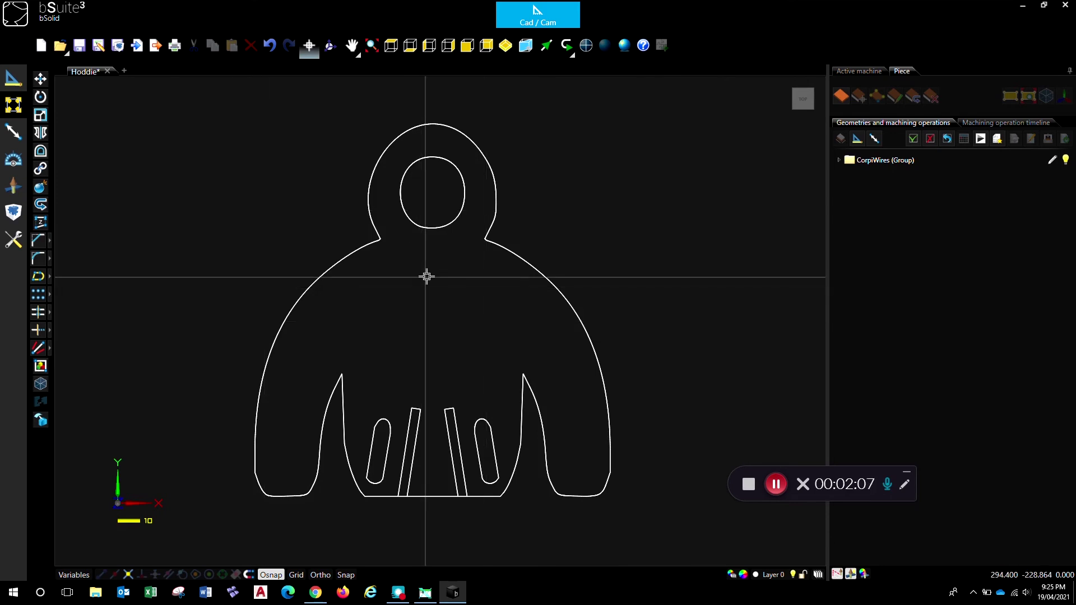
Select all the hoodie geometry and run Eliminate overlaps on it.
{"action": "key", "text": "ctrl+a"}
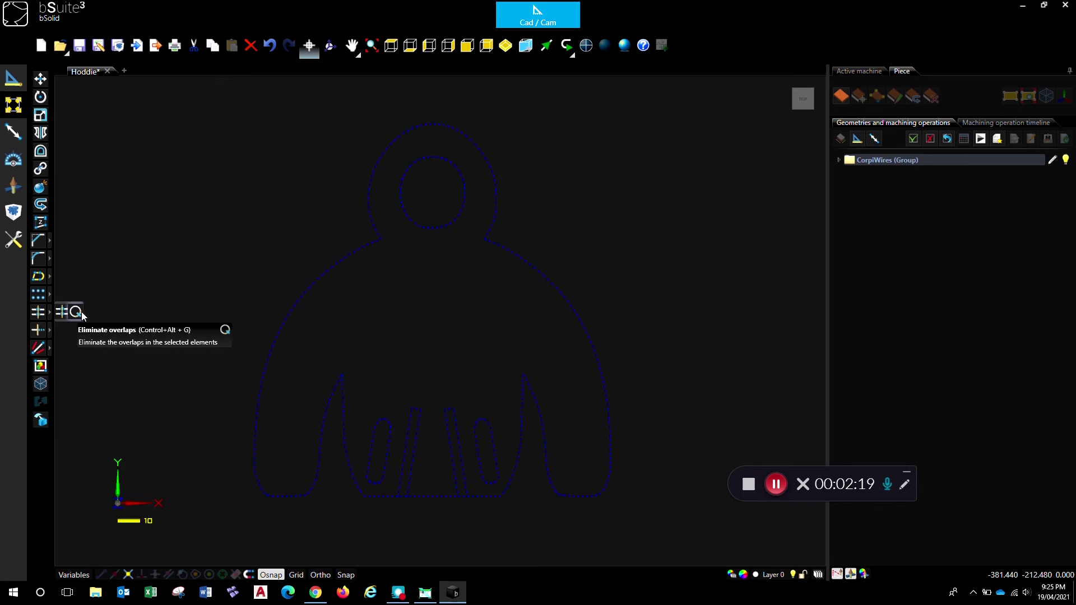
{"action": "left_click", "coordinate": [82, 311]}
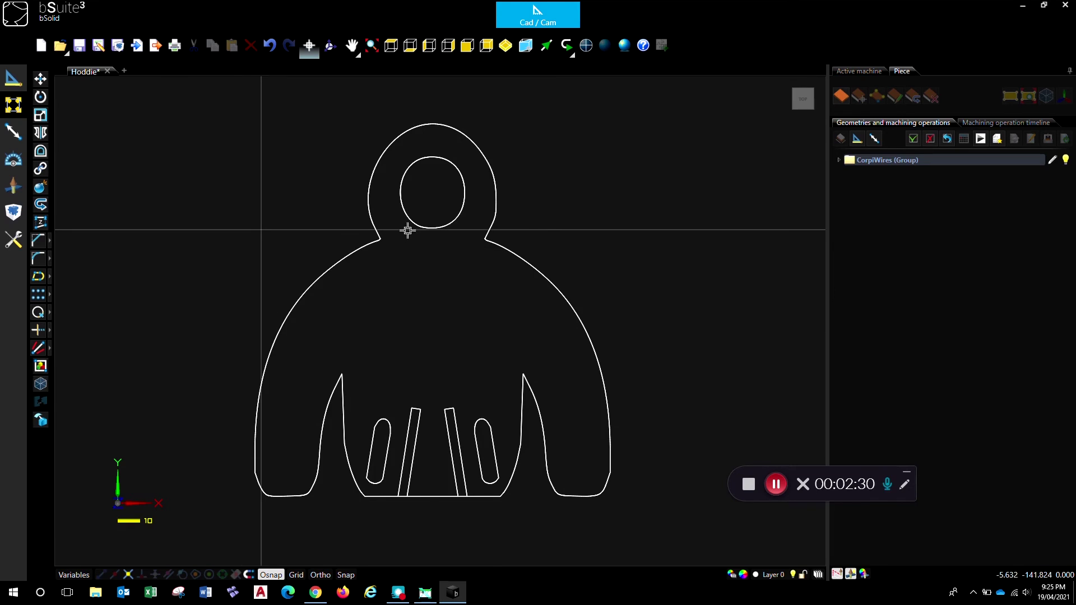
Join all the selected hoodie contours into continuous outlines.
{"action": "left_click", "coordinate": [372, 241]}
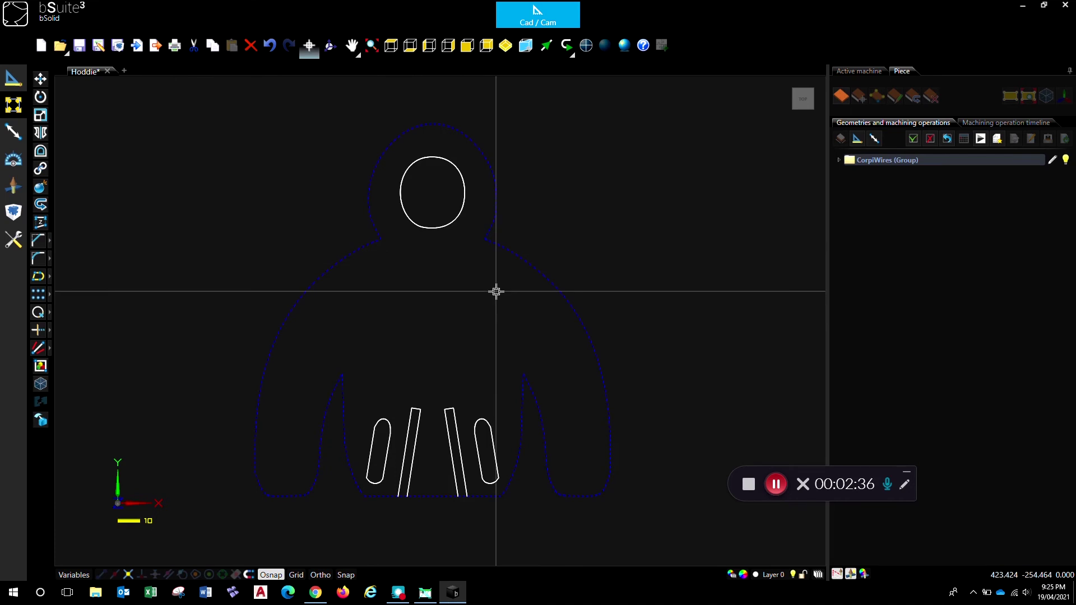
{"action": "key", "text": "ctrl+a"}
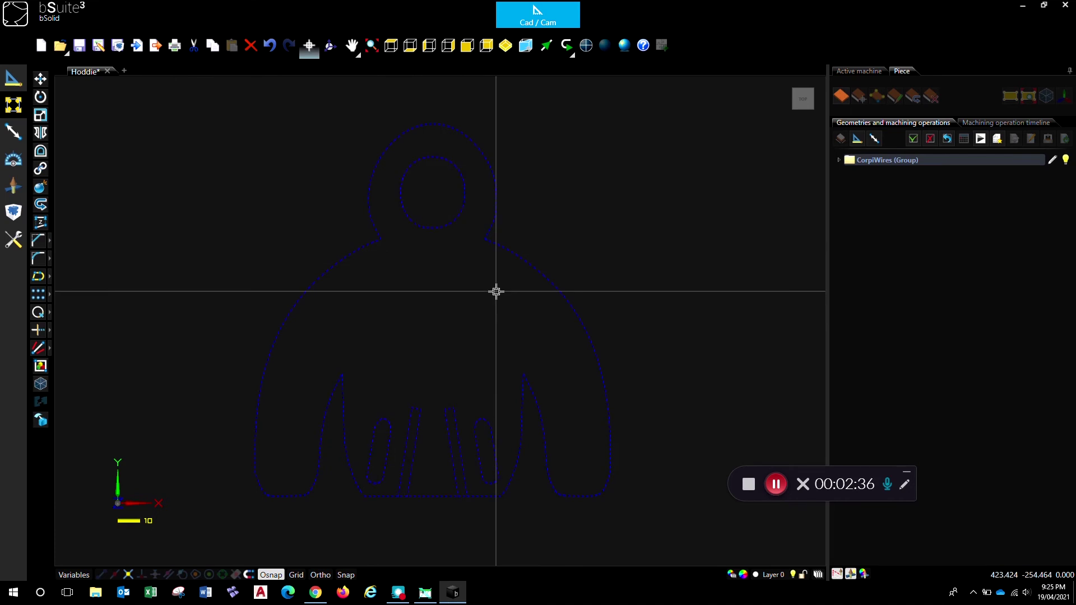
{"action": "left_click", "coordinate": [41, 171]}
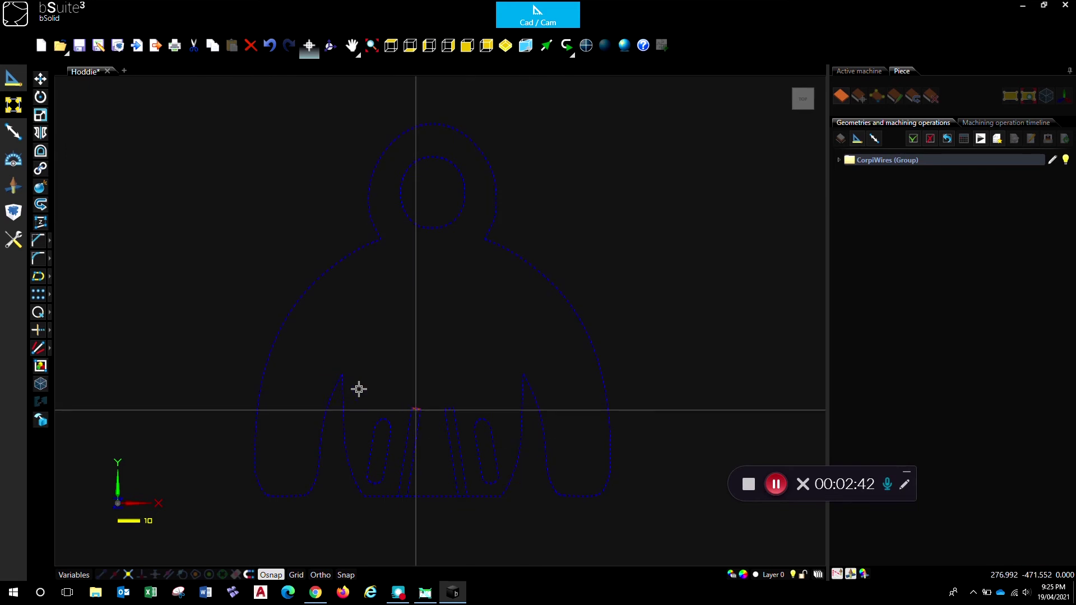
{"action": "left_click", "coordinate": [382, 348]}
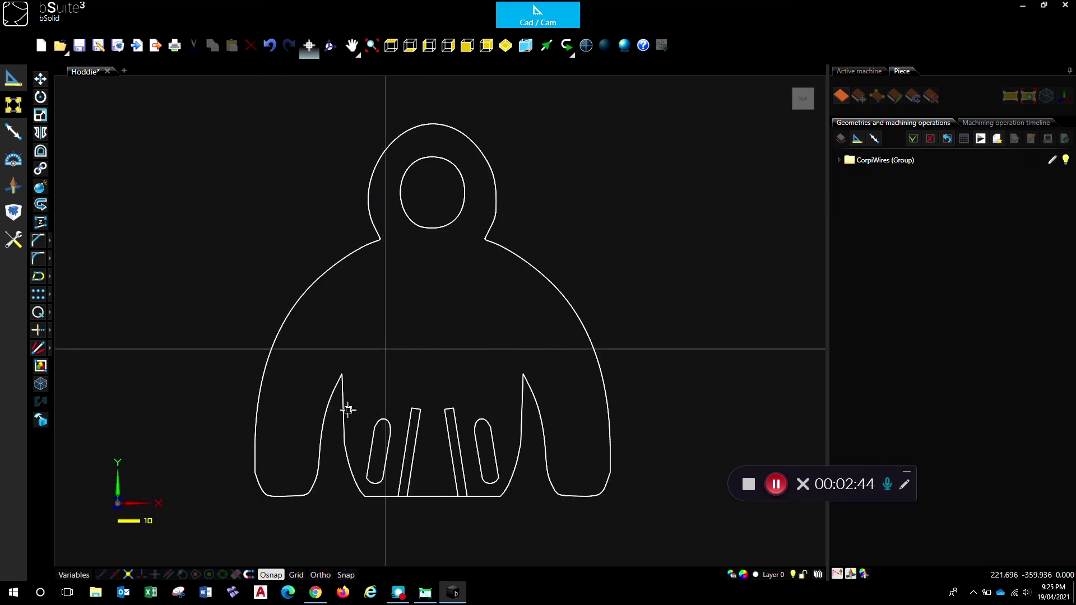
Join the outer hoodie contour together with the head opening and confirm.
{"action": "left_click", "coordinate": [372, 429]}
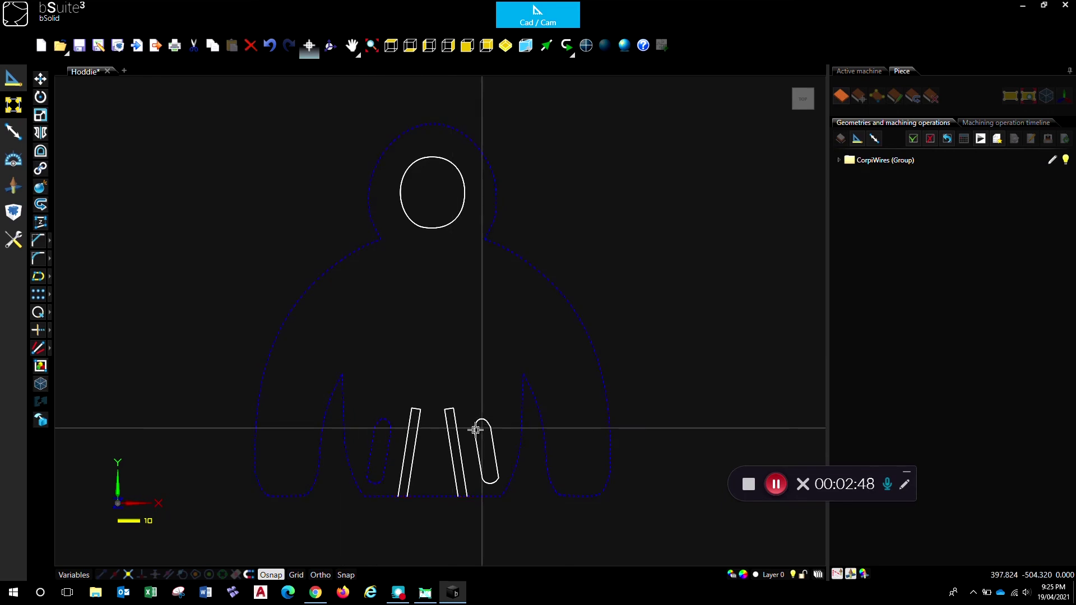
{"action": "left_click", "coordinate": [431, 227]}
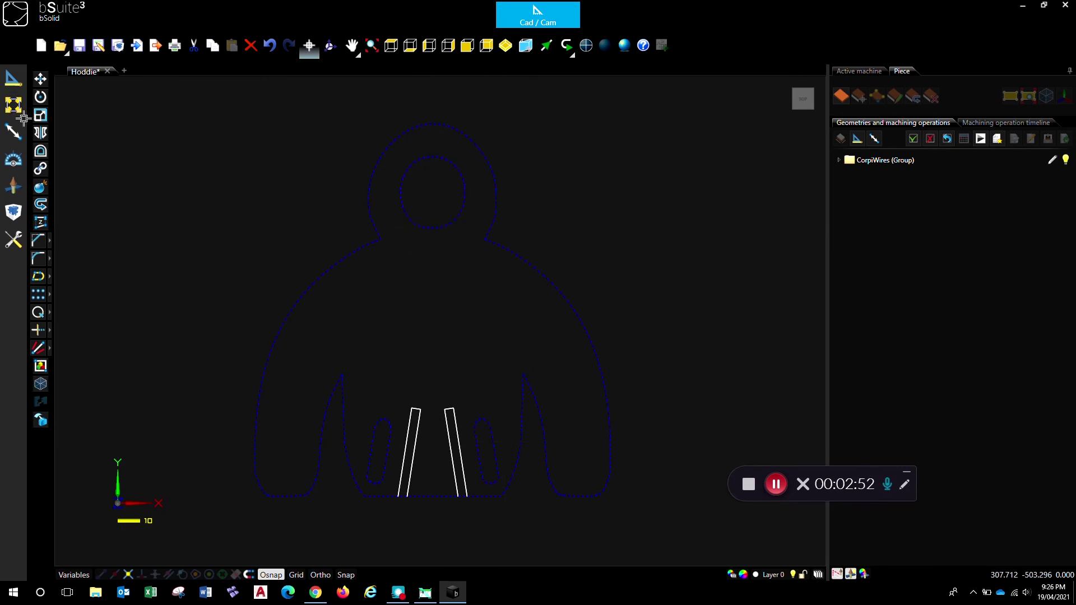
{"action": "left_click", "coordinate": [45, 170]}
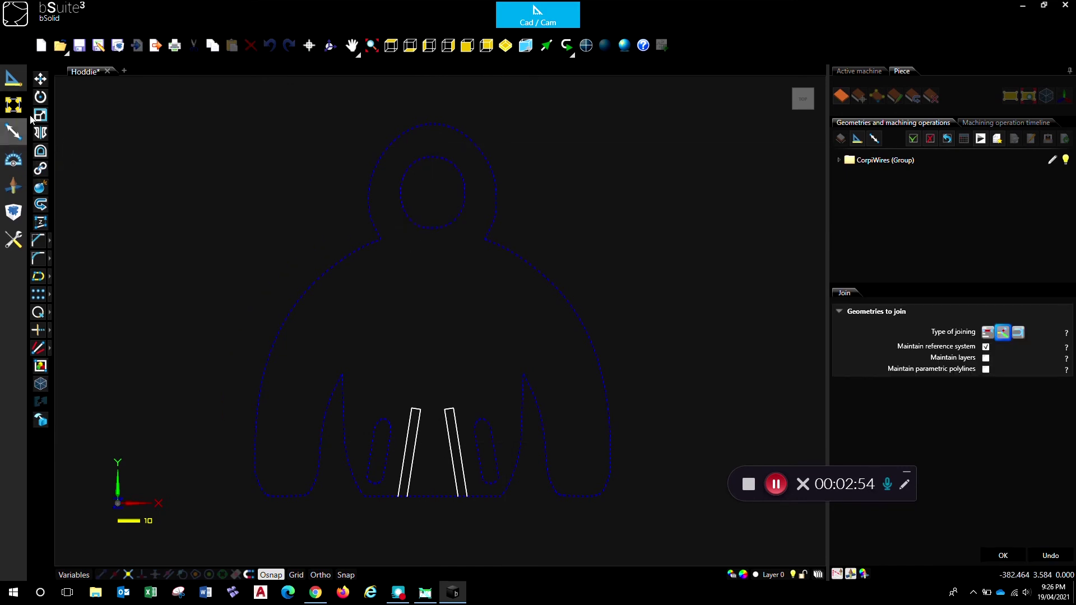
{"action": "left_click", "coordinate": [1004, 551]}
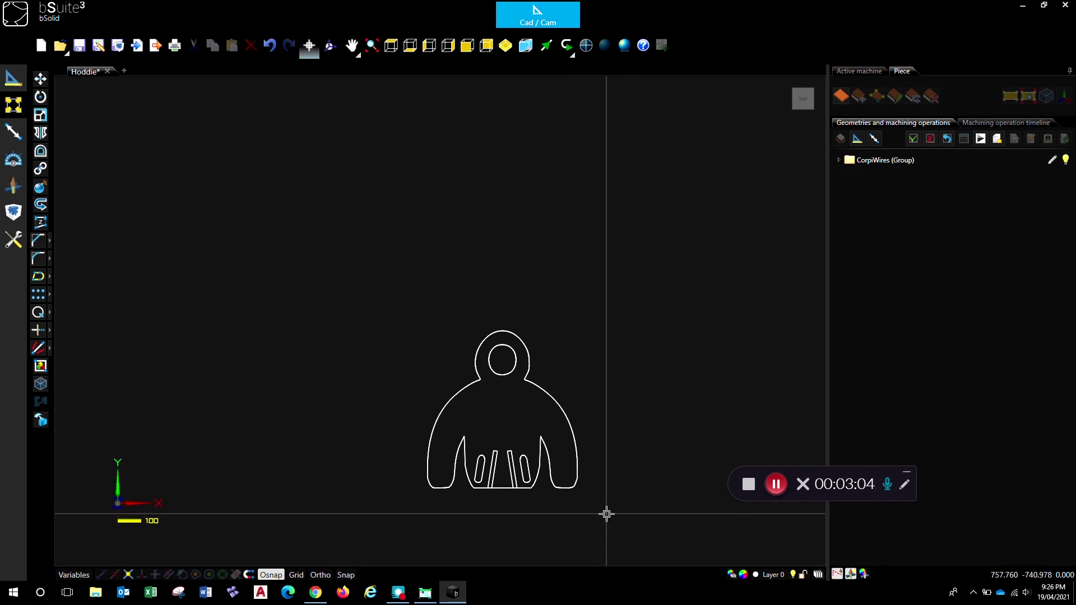
Make the window-selected hoodie a finished piece with thickness 16, origin 5 and excess 0.
{"action": "left_click_drag", "start_coordinate": [604, 513], "coordinate": [386, 297]}
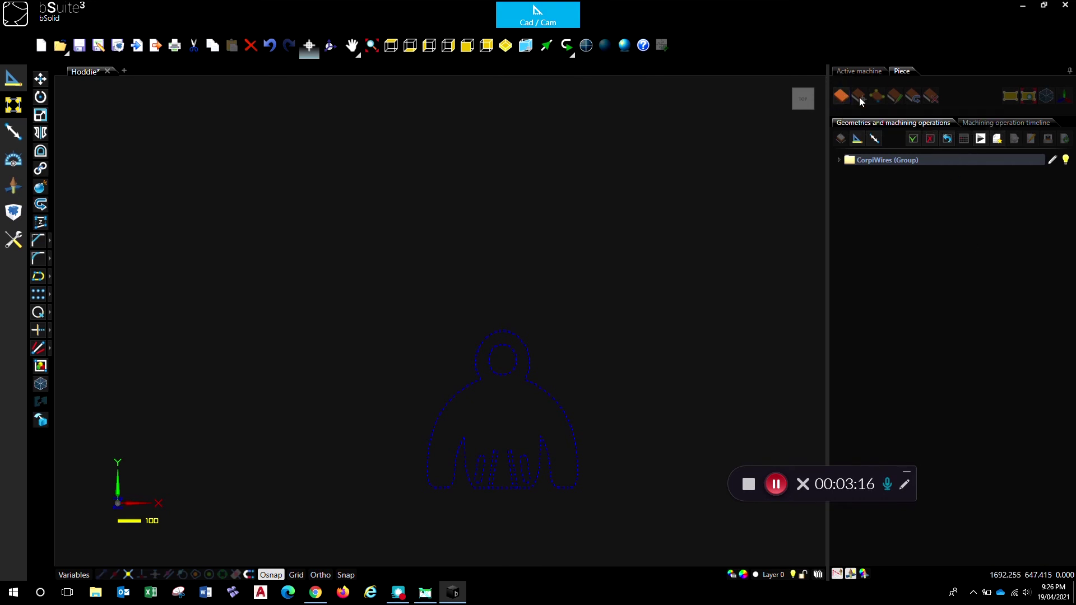
{"action": "left_click", "coordinate": [842, 98]}
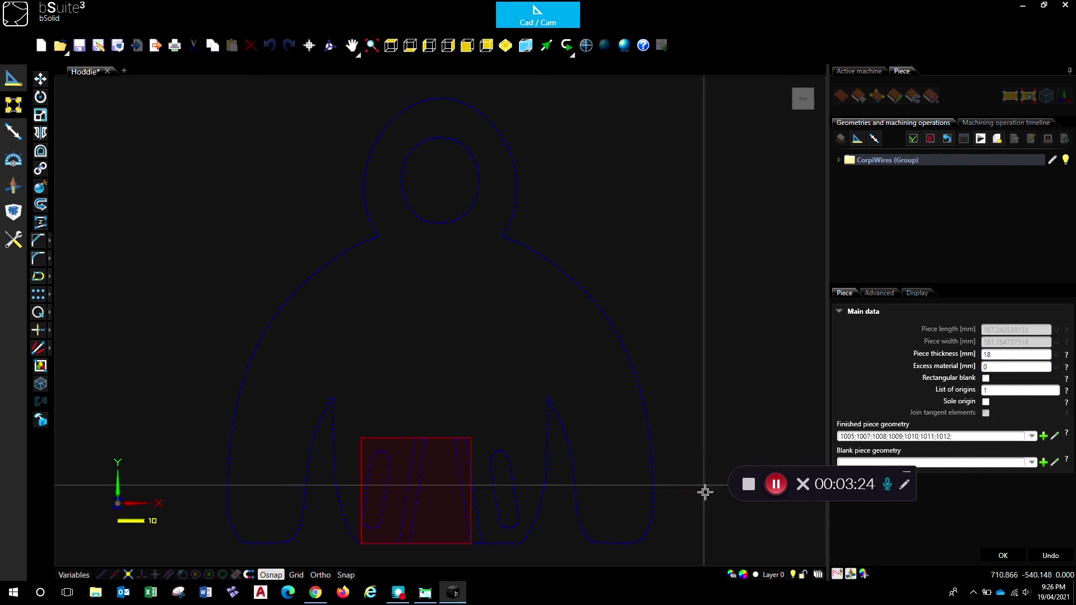
{"action": "left_click", "coordinate": [1043, 436]}
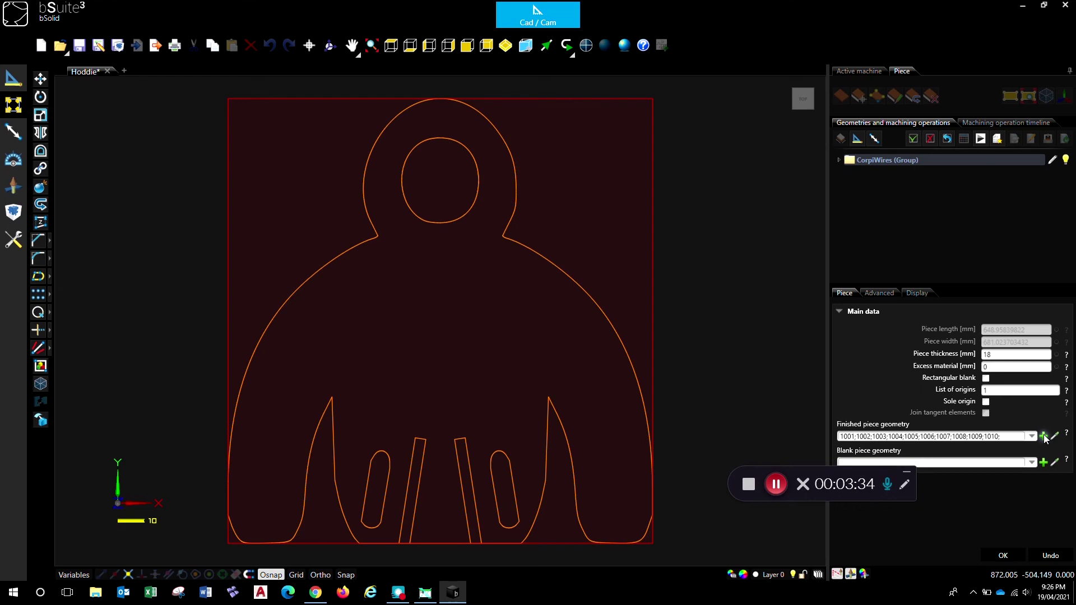
{"action": "double_click", "coordinate": [1009, 355]}
{"action": "type", "text": "16"}
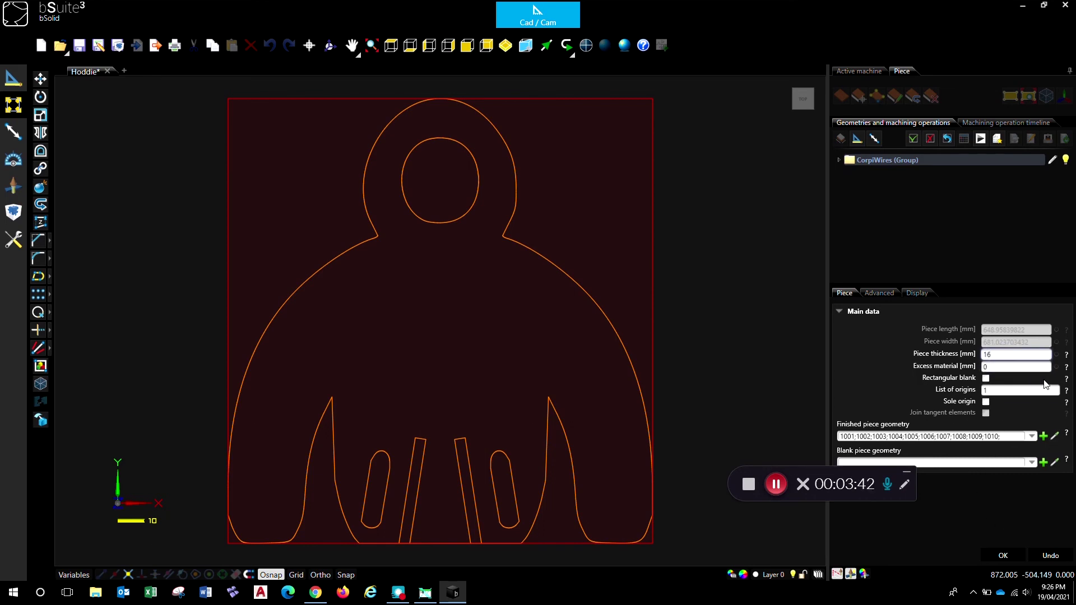
{"action": "double_click", "coordinate": [1025, 391]}
{"action": "type", "text": "5"}
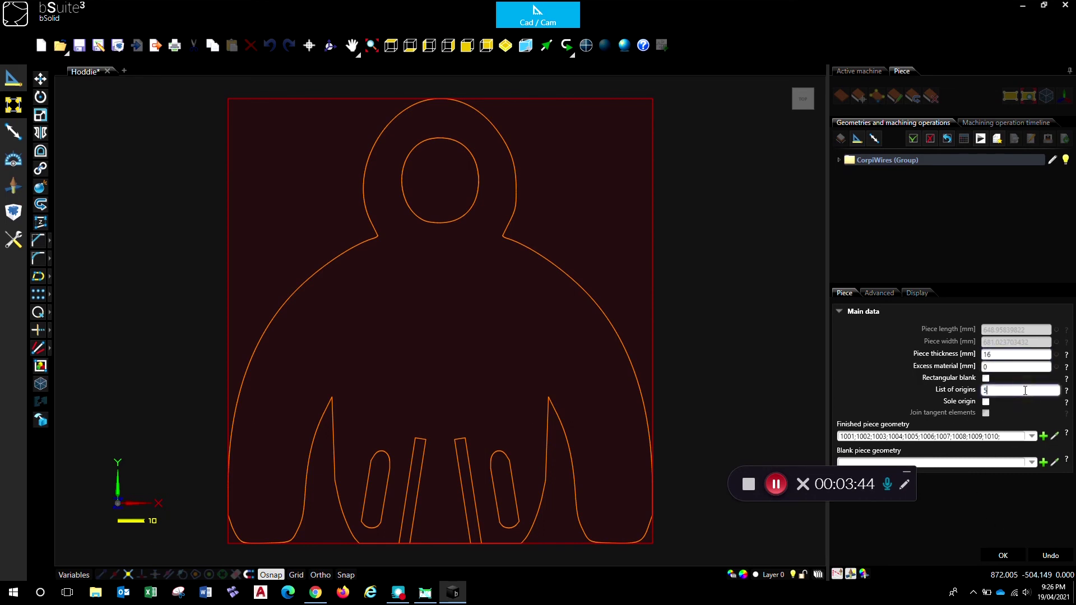
{"action": "double_click", "coordinate": [996, 368]}
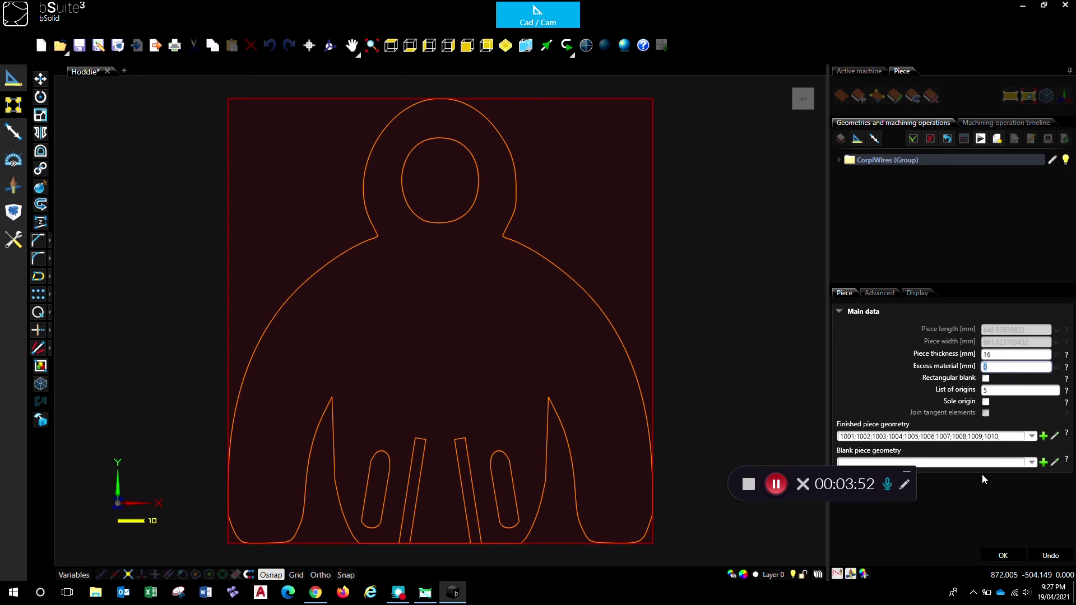
Confirm the piece panel to create P1011, a 648.958 × 681.024 × 16 plate shown in 3D.
{"action": "left_click", "coordinate": [1010, 554]}
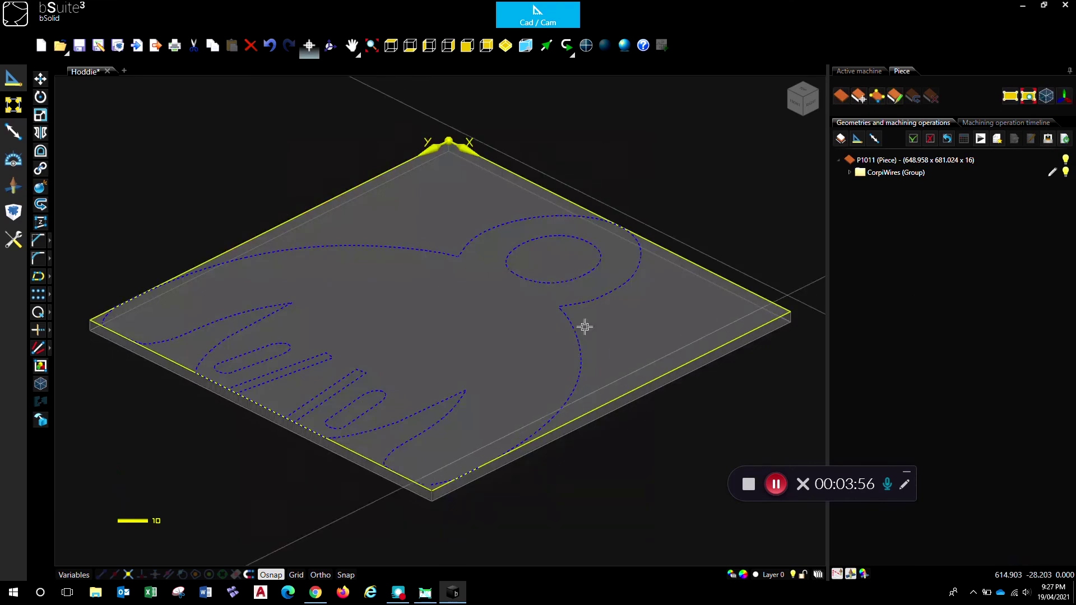